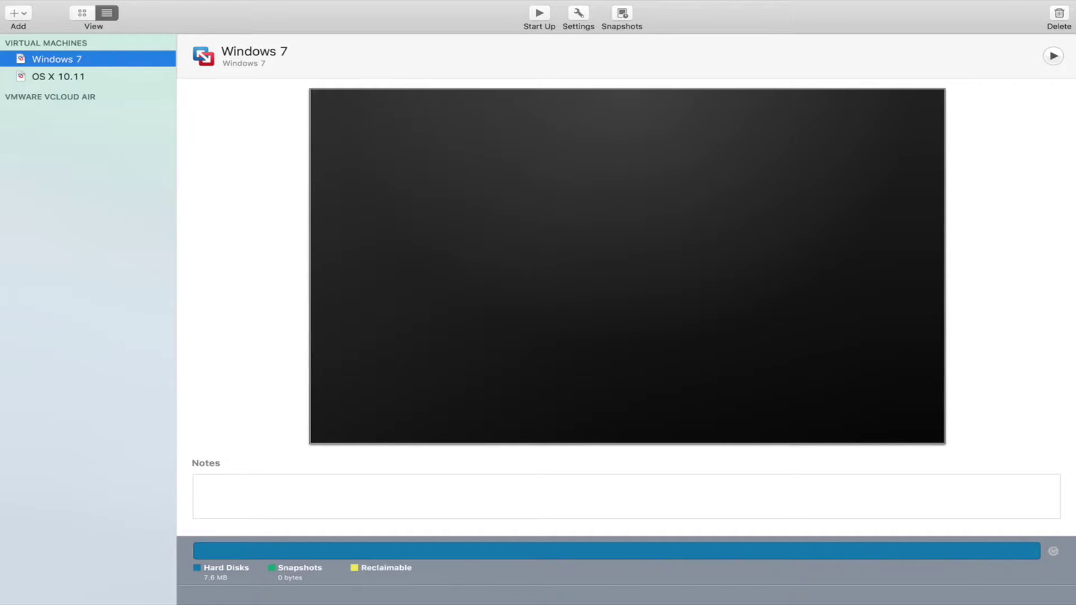
Step: Start a new virtual machine from the installation image 6.2.8056.0.fbl_grfx_dev1.110727-1728_x86fre_client-professional_en-us.iso
{"action": "left_click", "coordinate": [18, 13]}
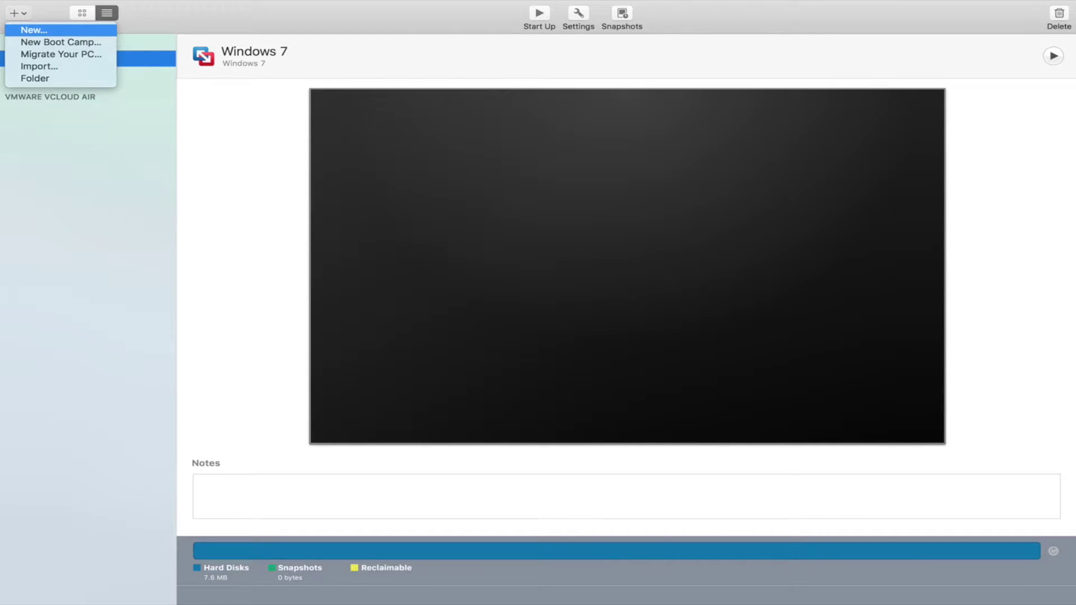
{"action": "key", "text": "Return"}
{"action": "key", "text": "Return"}
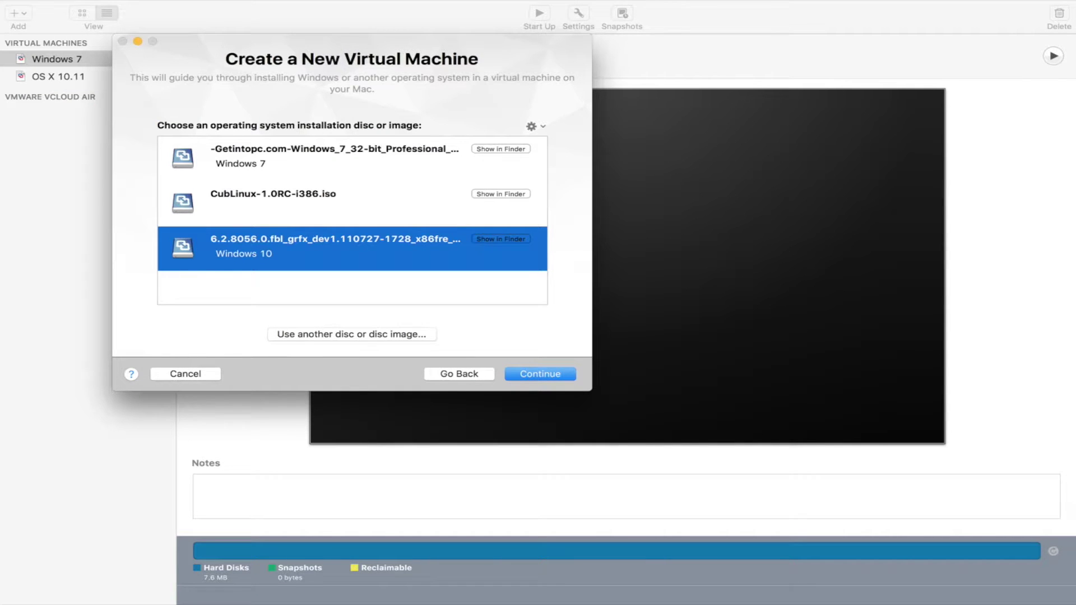
{"action": "left_click", "coordinate": [352, 334]}
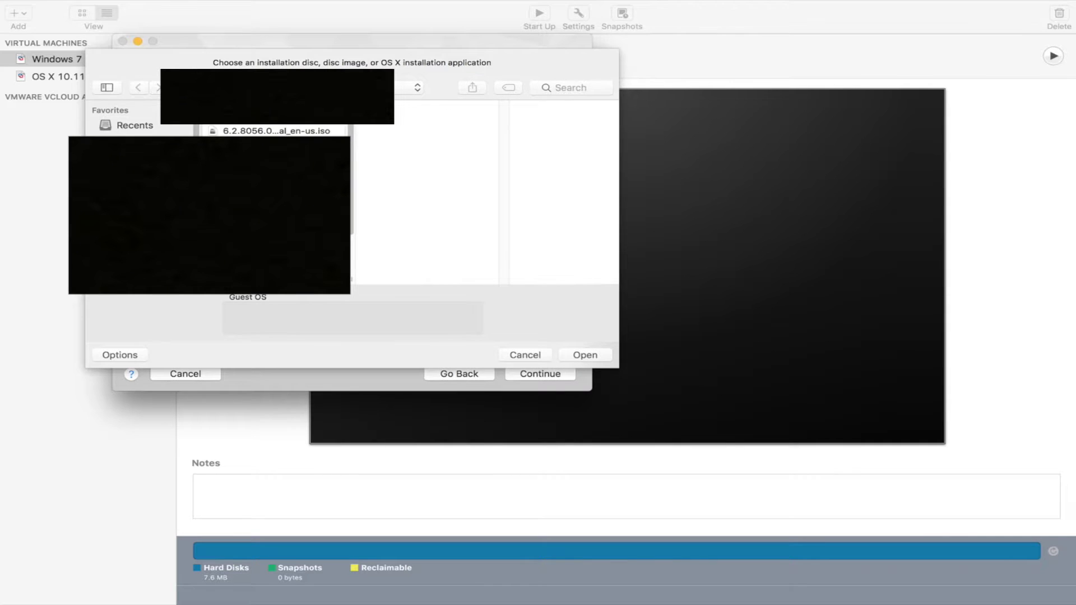
{"action": "left_click", "coordinate": [273, 130]}
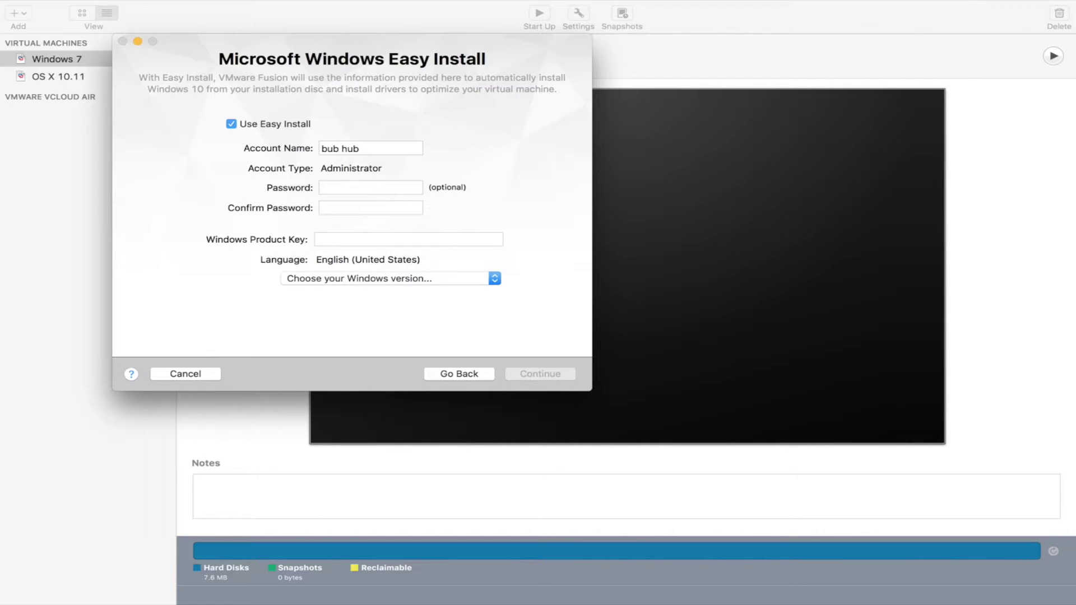
Step: Paste the Windows product key into Easy Install and clear the field again
{"action": "left_click", "coordinate": [317, 239]}
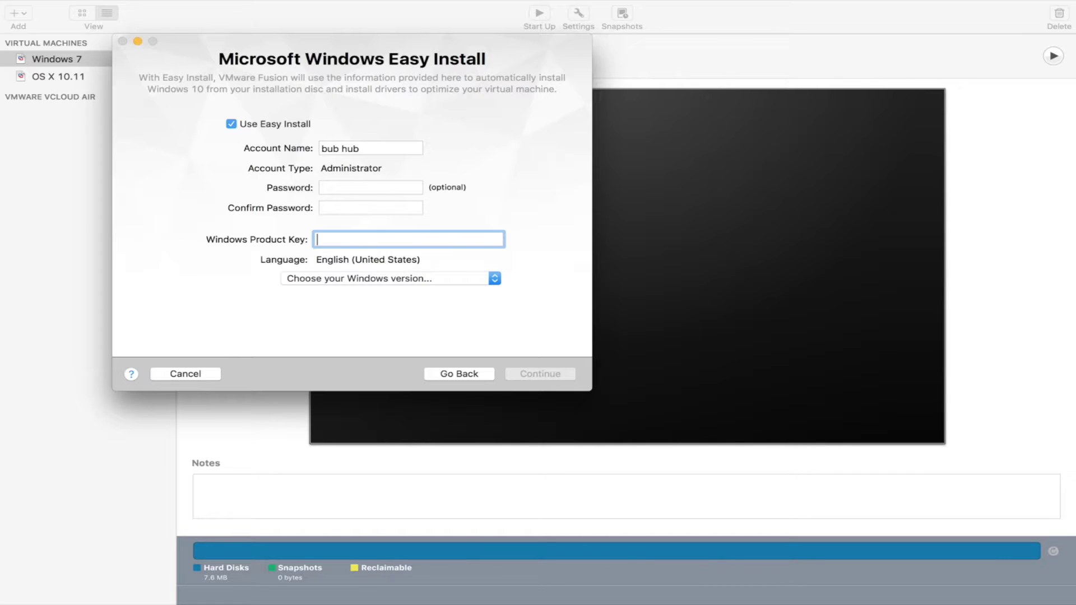
{"action": "key", "text": "super+v"}
{"action": "key", "text": "super+a"}
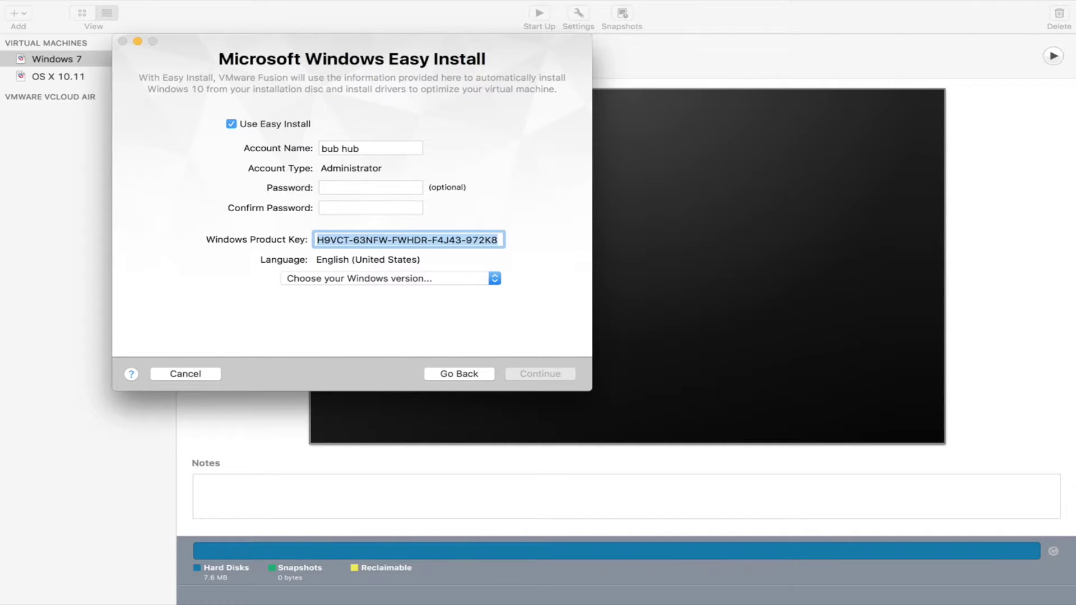
{"action": "key", "text": "BackSpace"}
Step: Set the Easy Install account name to User and enter the Windows product key, leaving the password blank
{"action": "left_click", "coordinate": [360, 148]}
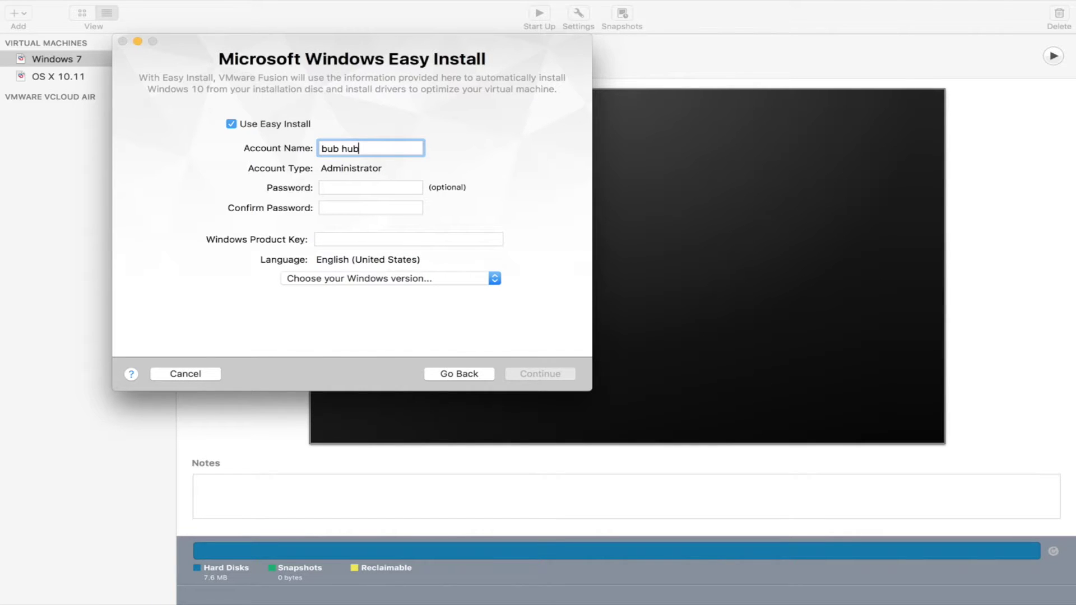
{"action": "key", "text": "super+a"}
{"action": "type", "text": "User"}
{"action": "left_click", "coordinate": [371, 207]}
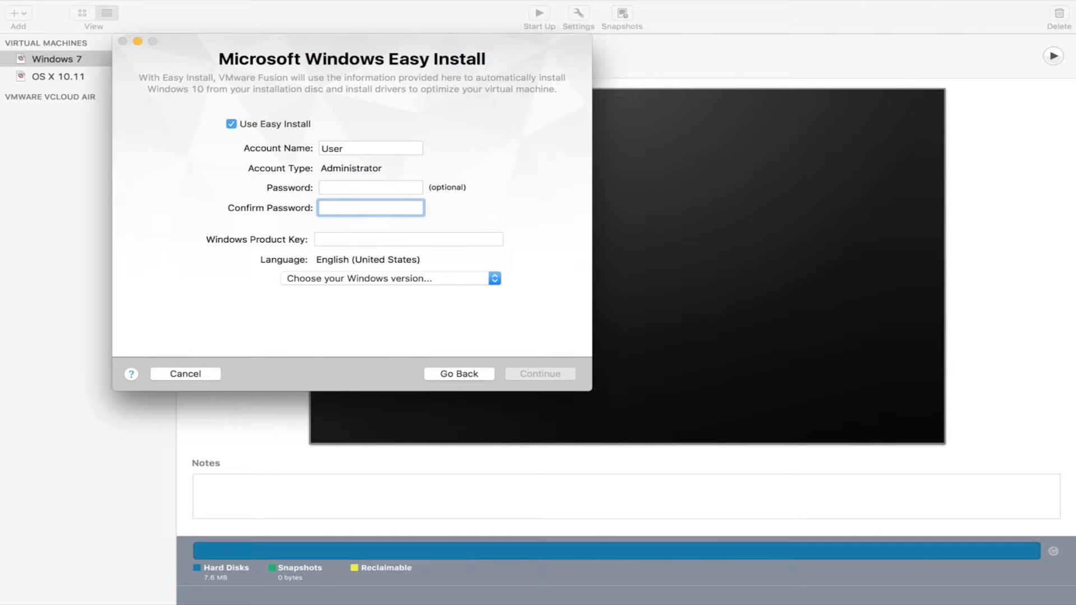
{"action": "left_click", "coordinate": [409, 239]}
Step: Choose Windows Server 2012 R2 Standard as the Windows version and continue past Easy Install
{"action": "left_click", "coordinate": [390, 278]}
{"action": "left_click", "coordinate": [379, 302]}
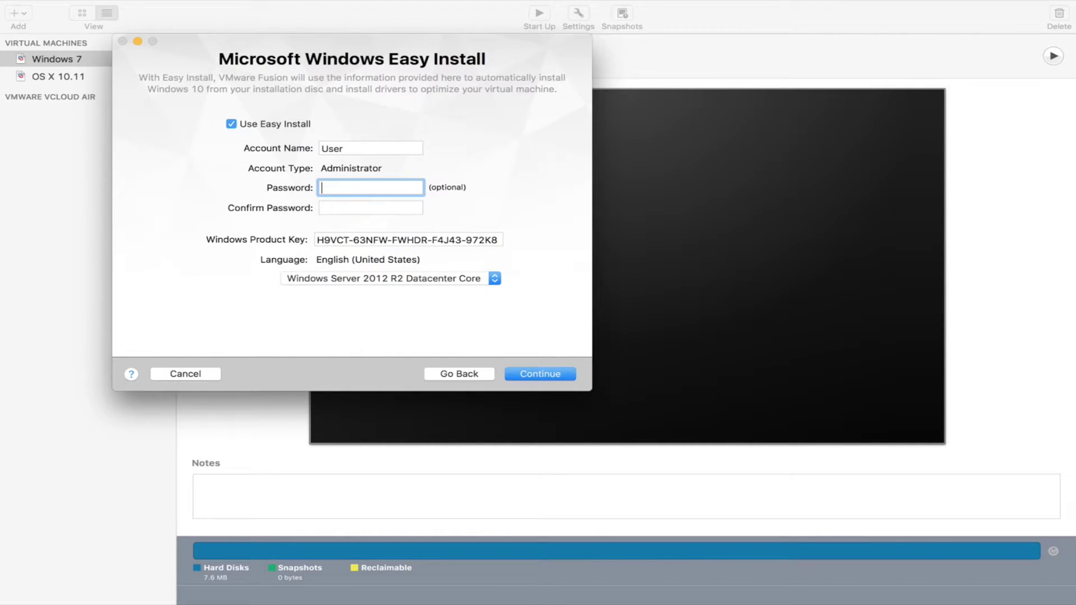
{"action": "left_click", "coordinate": [391, 278]}
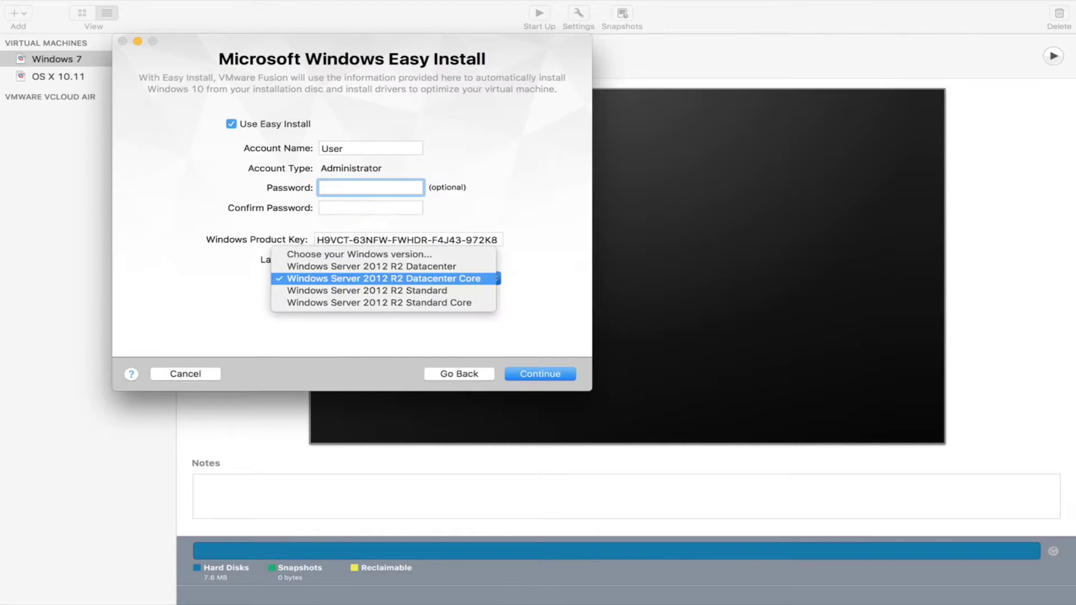
{"action": "key", "text": "Up"}
{"action": "key", "text": "Down"}
{"action": "key", "text": "Down"}
{"action": "key", "text": "Return"}
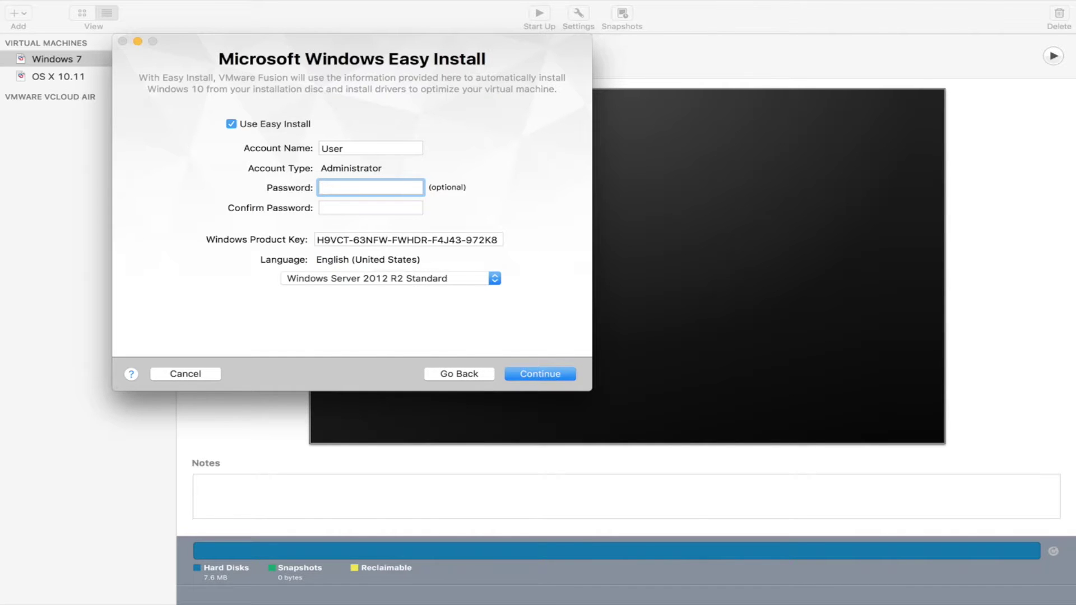
{"action": "key", "text": "Return"}
Step: Set the integration level to More Isolated, finish the setup and save the virtual machine as Windows 8 Beta
{"action": "left_click", "coordinate": [419, 199]}
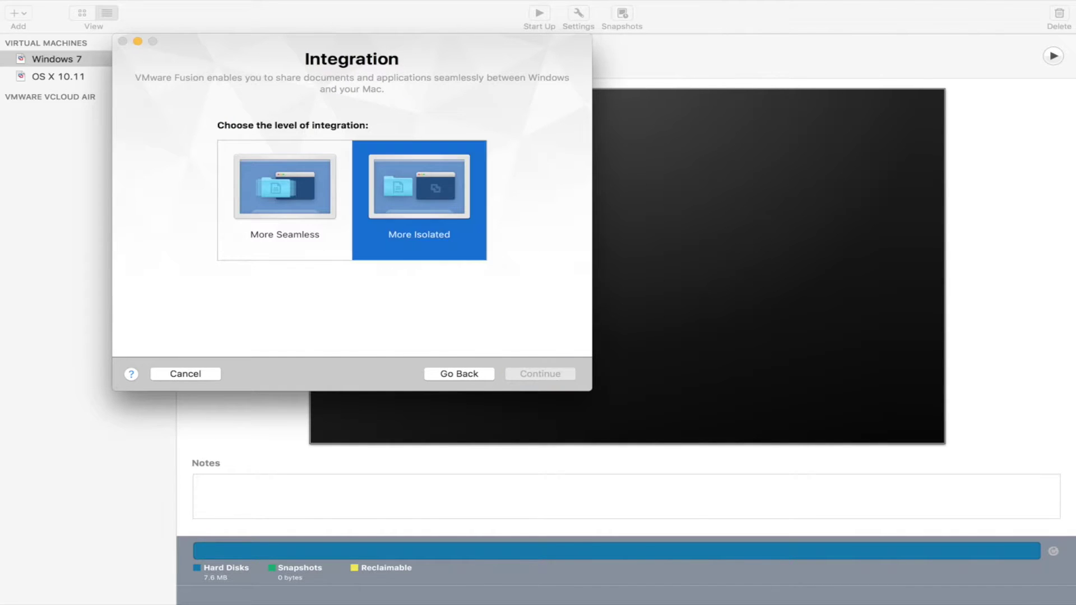
{"action": "key", "text": "Return"}
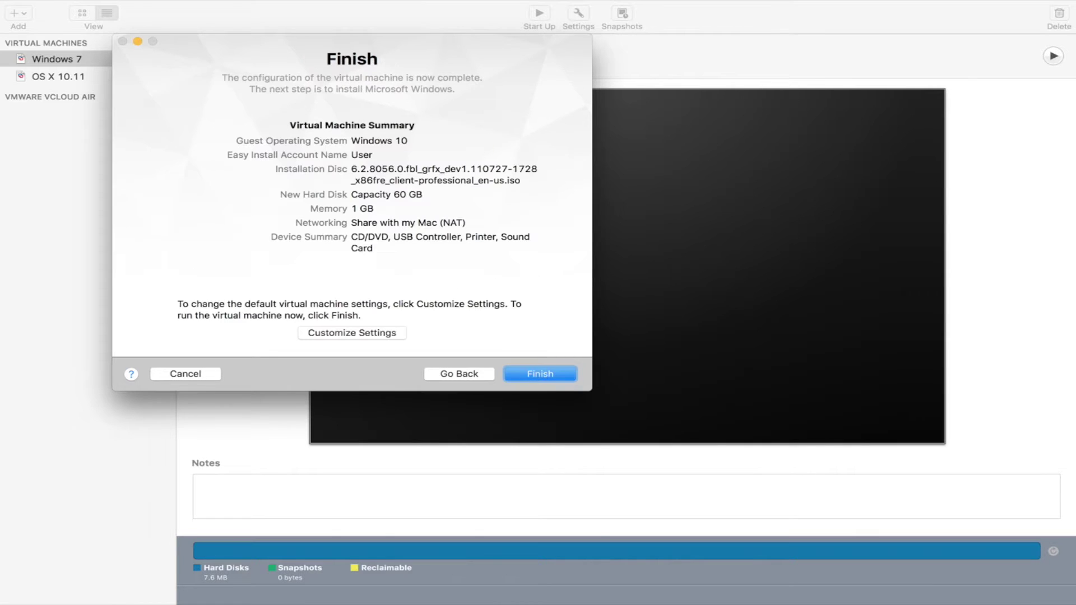
{"action": "key", "text": "Return"}
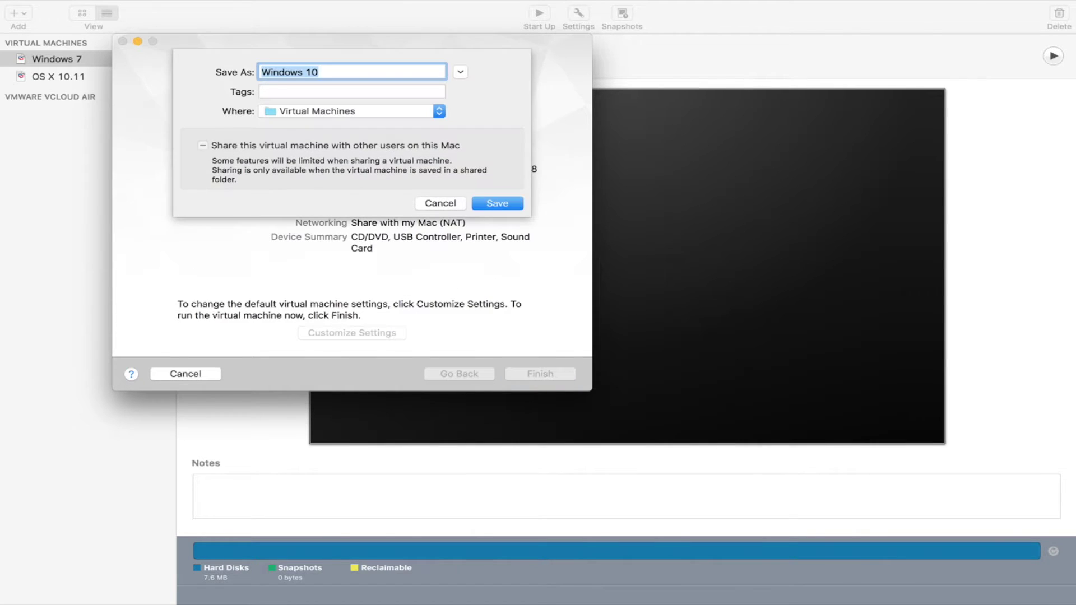
{"action": "type", "text": "Windows"}
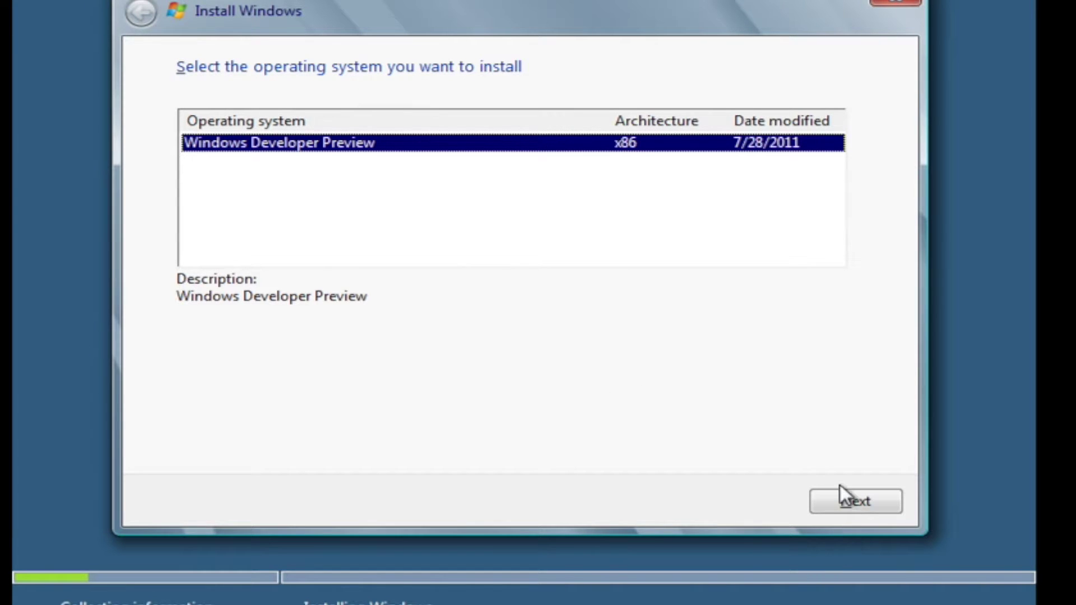
Step: Proceed with installing the Windows Developer Preview x86 operating system
{"action": "left_click", "coordinate": [841, 489]}
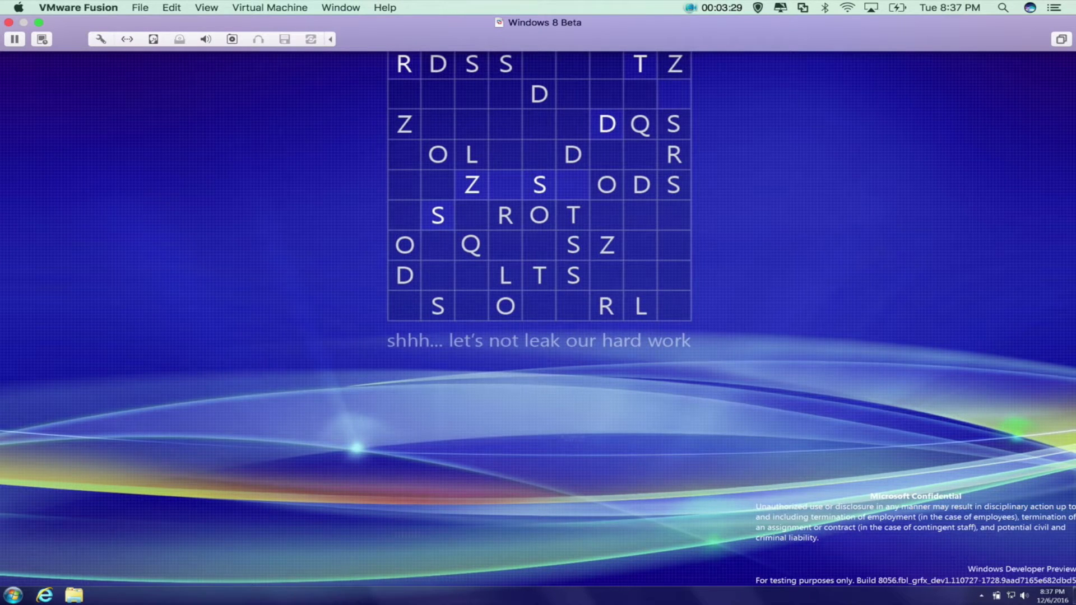
Step: View the installed programs in the Start menu's All Programs list and close it
{"action": "key", "text": "ctrl+super+f"}
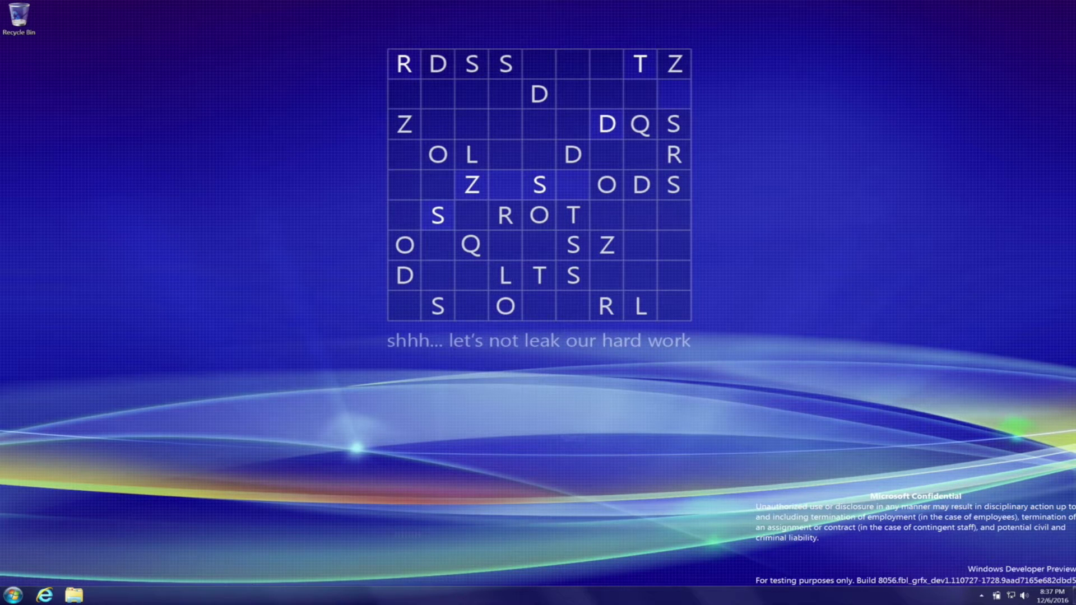
{"action": "key", "text": "super"}
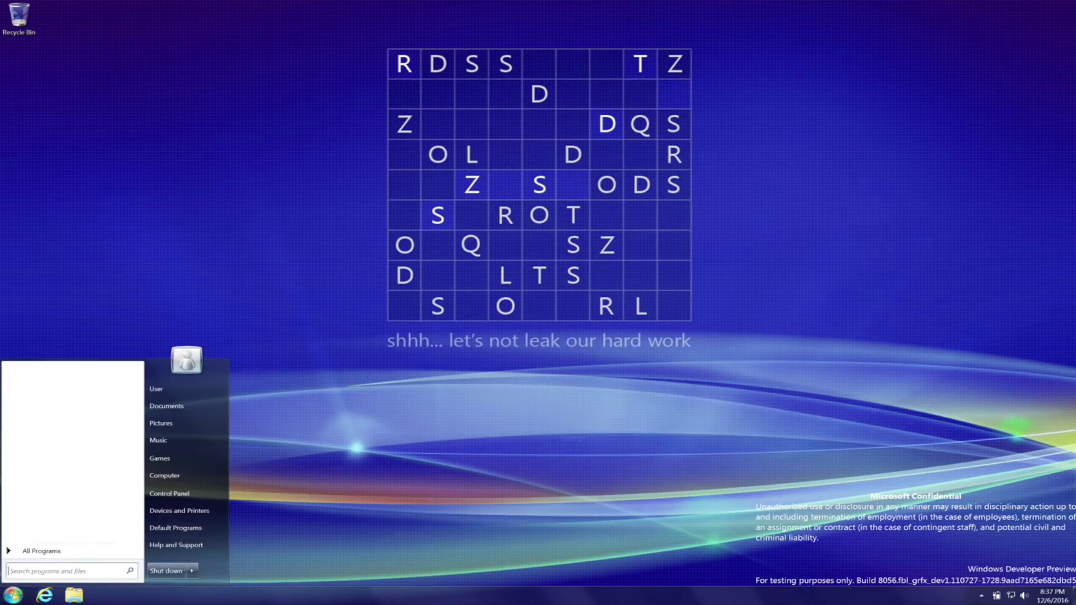
{"action": "left_click", "coordinate": [41, 551]}
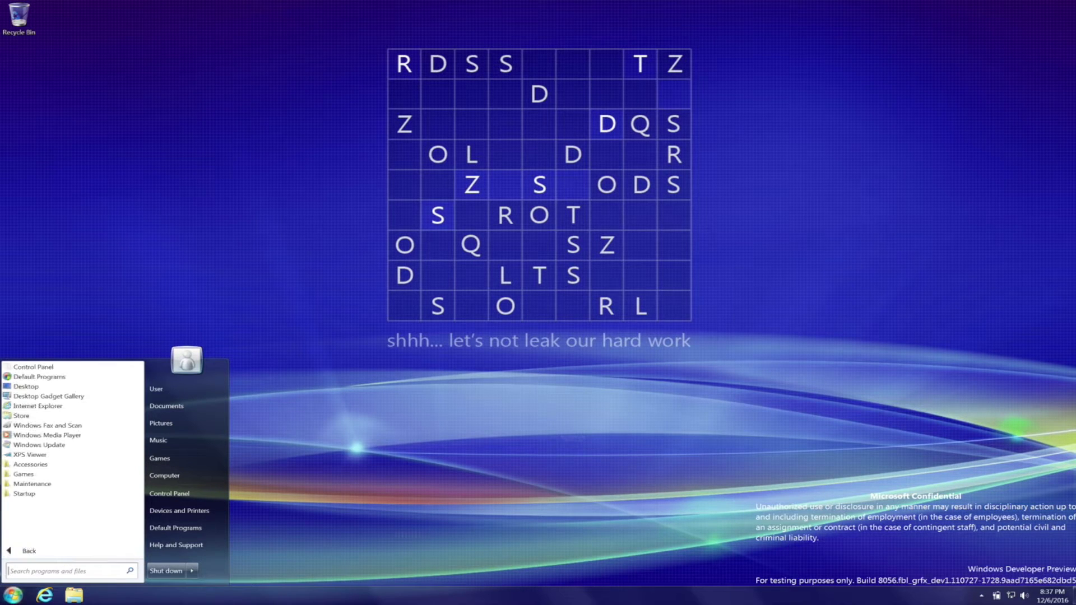
{"action": "key", "text": "Escape"}
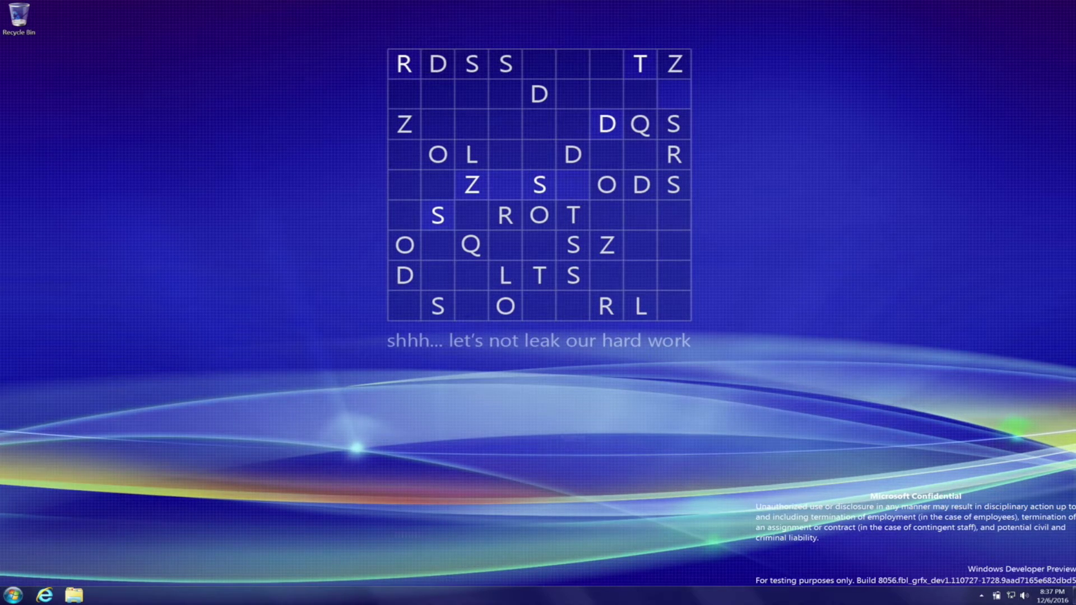
Step: Open the desktop's Personalization settings and apply the Windows Basic theme
{"action": "key", "text": "shift+F10"}
{"action": "key", "text": "Up"}
{"action": "key", "text": "Return"}
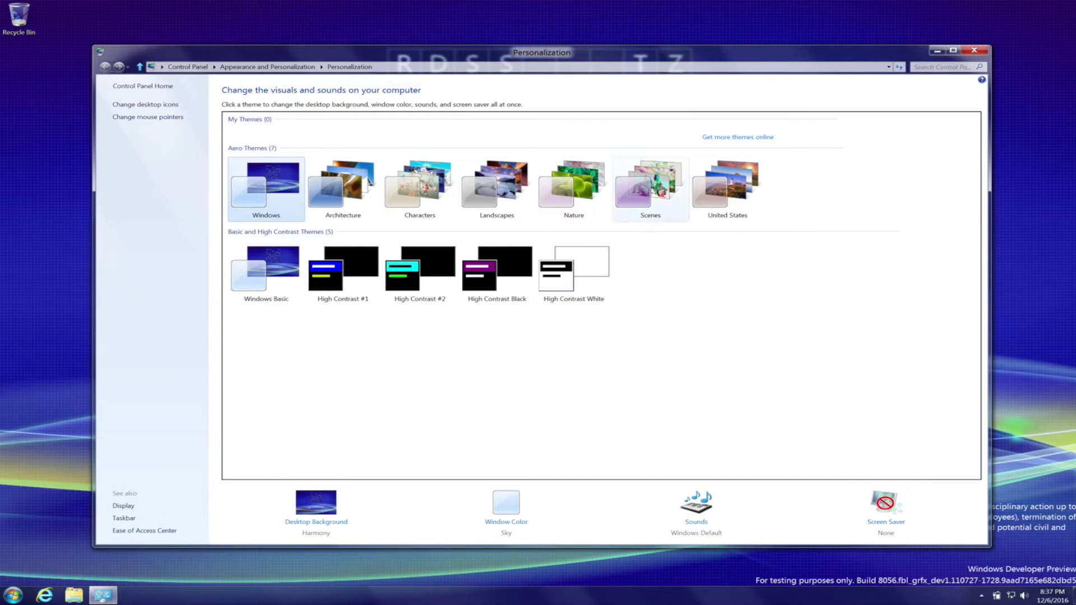
{"action": "left_click_drag", "start_coordinate": [541, 52], "coordinate": [666, 172]}
{"action": "left_click", "coordinate": [390, 393]}
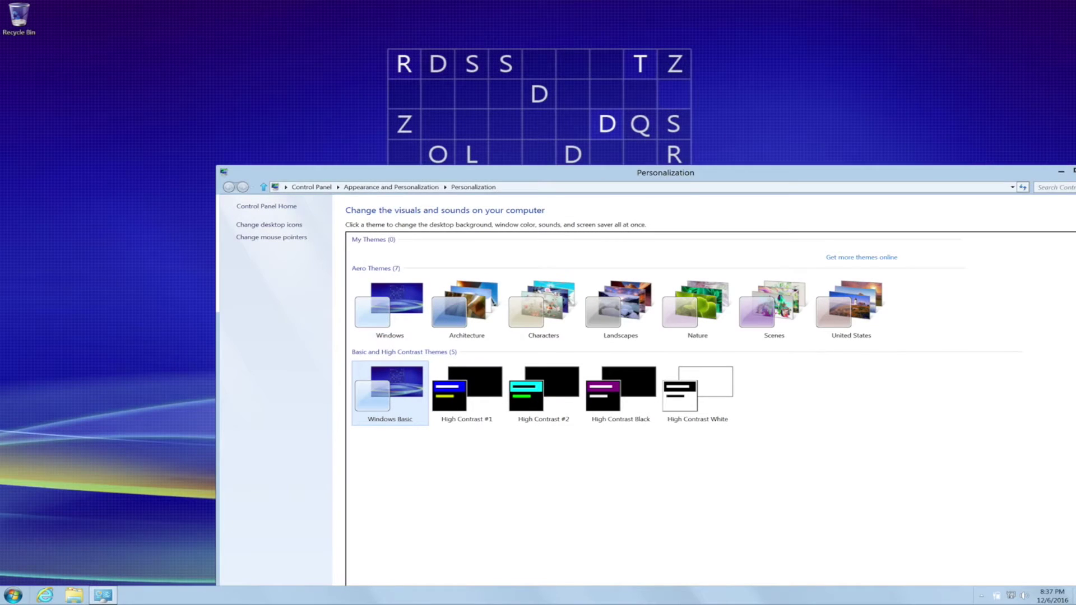
Step: Move the Personalization window fully into view and reapply the Windows Aero theme
{"action": "left_click_drag", "start_coordinate": [634, 178], "coordinate": [361, 256]}
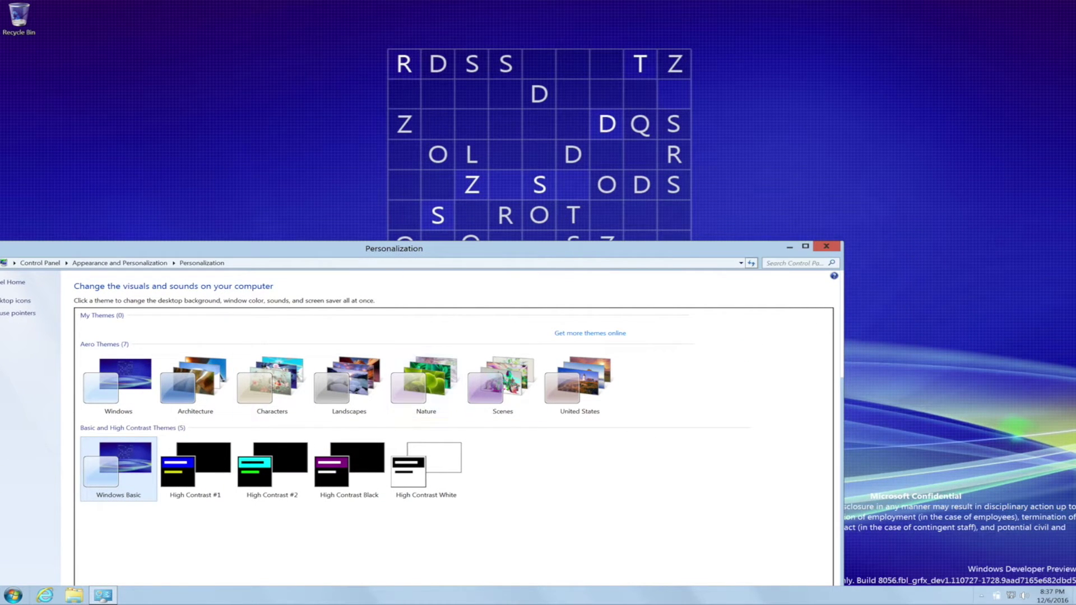
{"action": "left_click", "coordinate": [118, 382]}
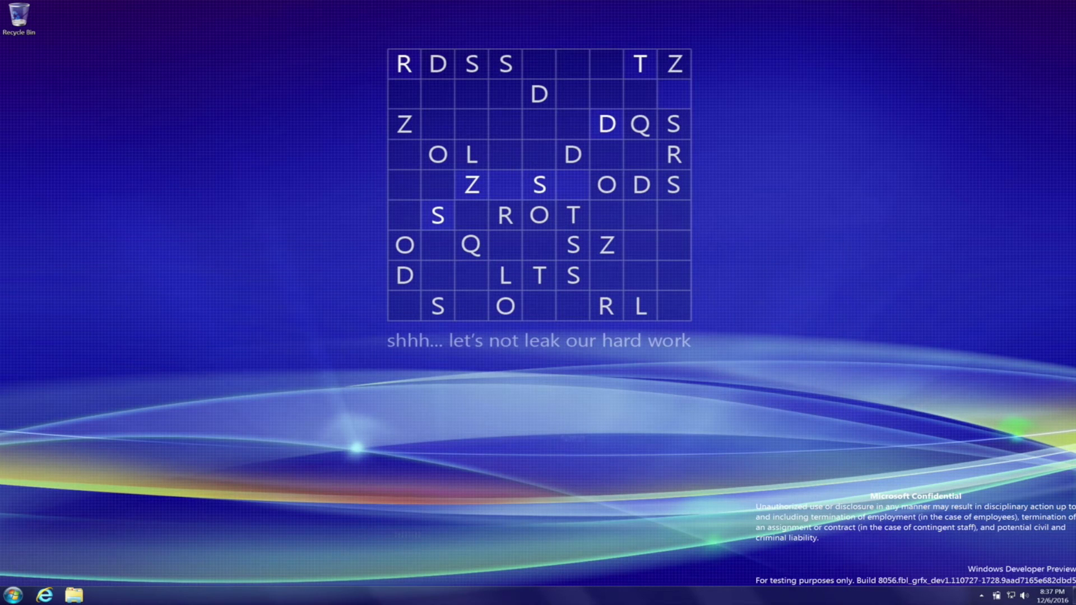
{"action": "mouse_move", "coordinate": [538, 3]}
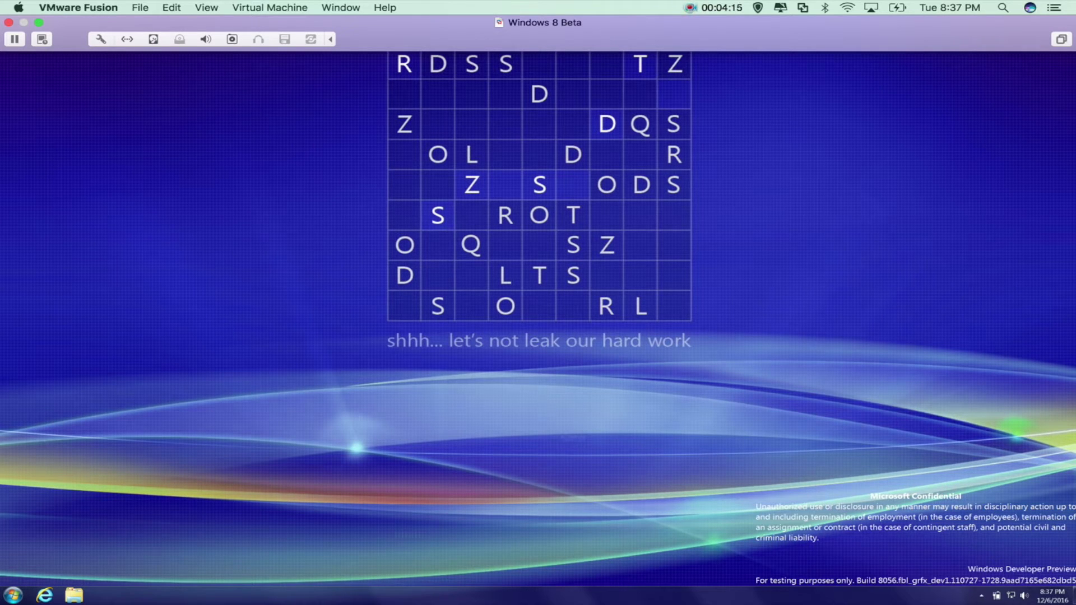
{"action": "left_click", "coordinate": [207, 8]}
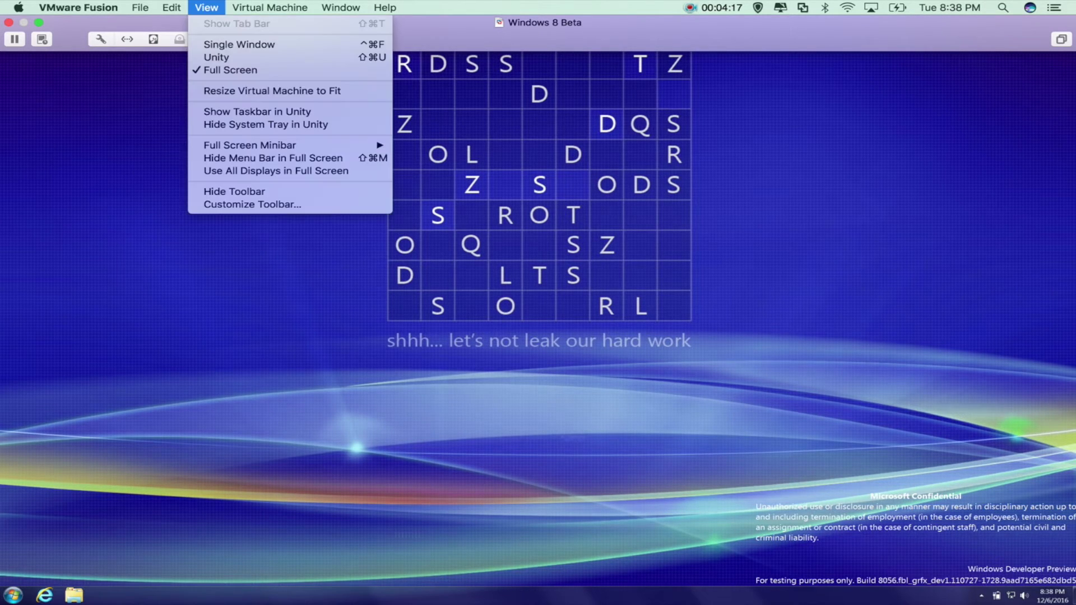
{"action": "mouse_move", "coordinate": [270, 8]}
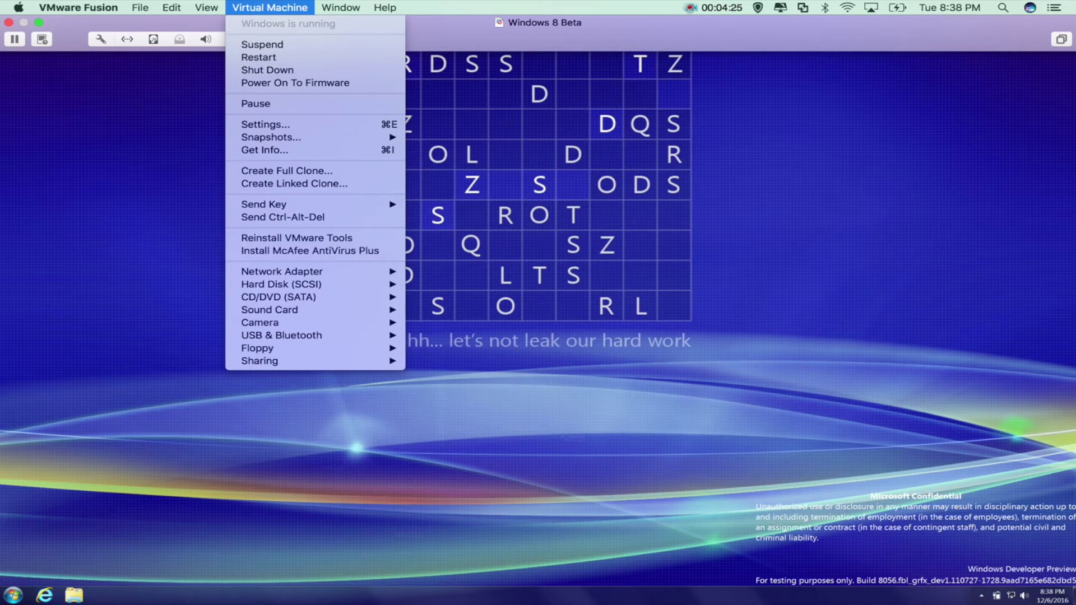
{"action": "left_click", "coordinate": [310, 250]}
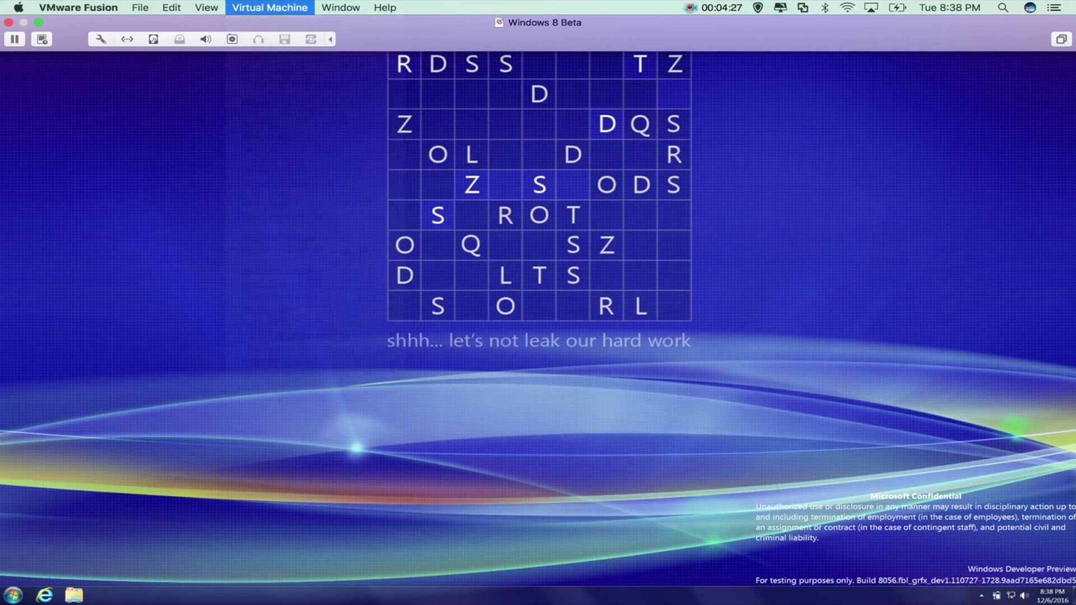
{"action": "left_click", "coordinate": [13, 595]}
{"action": "left_click", "coordinate": [13, 596]}
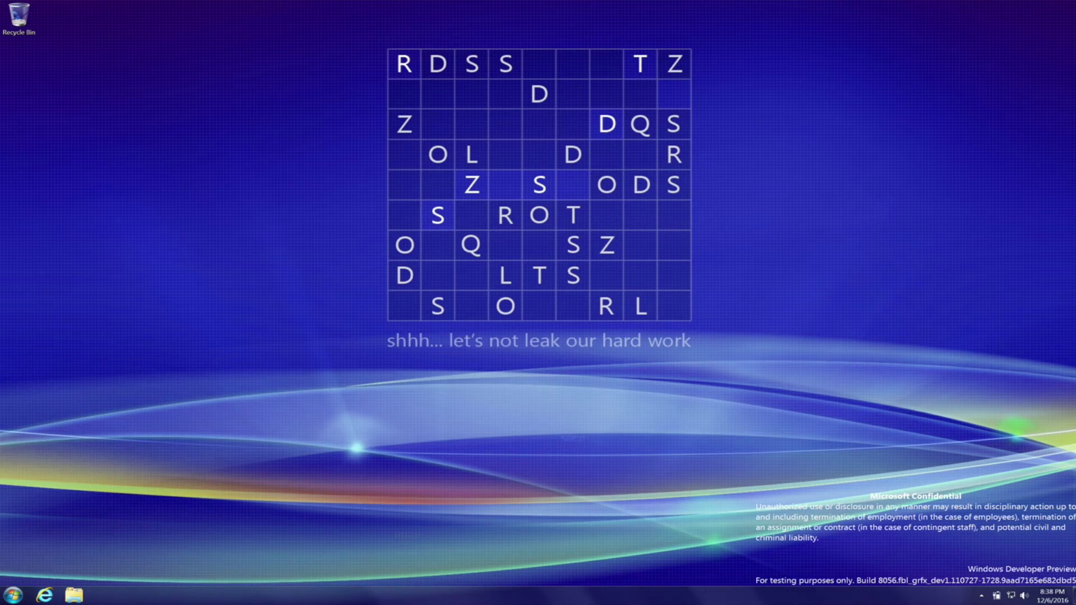
Step: Open Windows Task Manager, maximize its window and close it again
{"action": "key", "text": "ctrl+shift+Escape"}
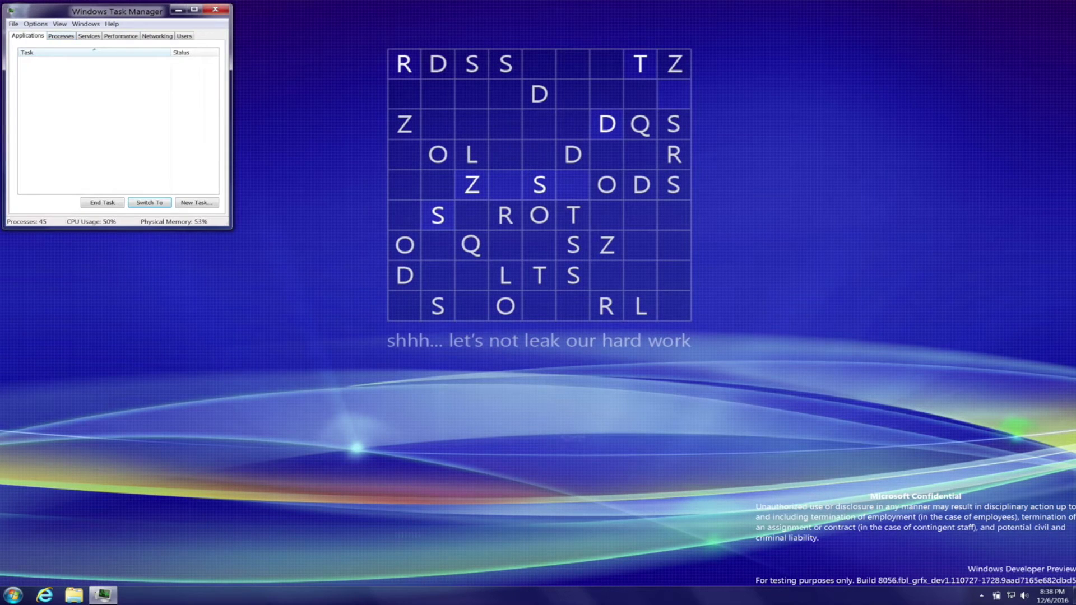
{"action": "left_click", "coordinate": [194, 9]}
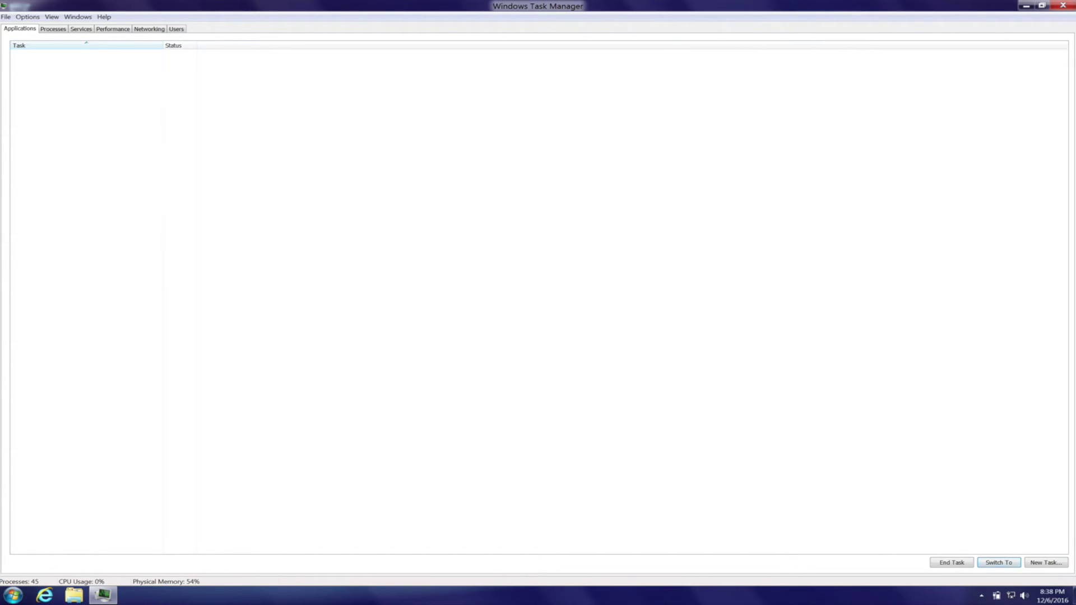
{"action": "left_click", "coordinate": [1063, 6]}
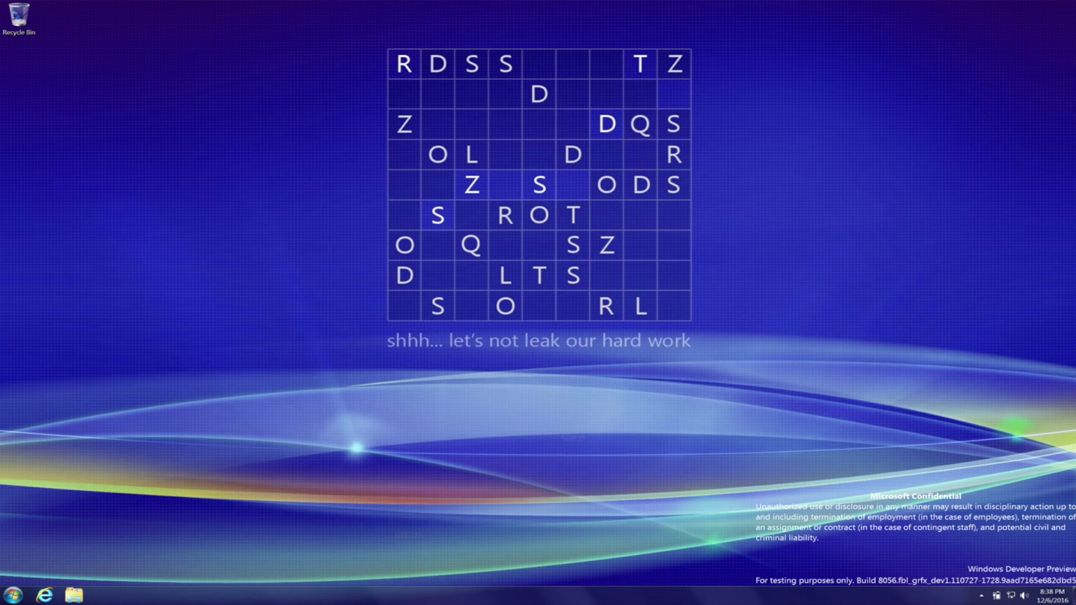
Step: Open Windows Task Manager, move it to the middle of the desktop and view the performance figures
{"action": "right_click", "coordinate": [440, 595]}
{"action": "left_click", "coordinate": [480, 561]}
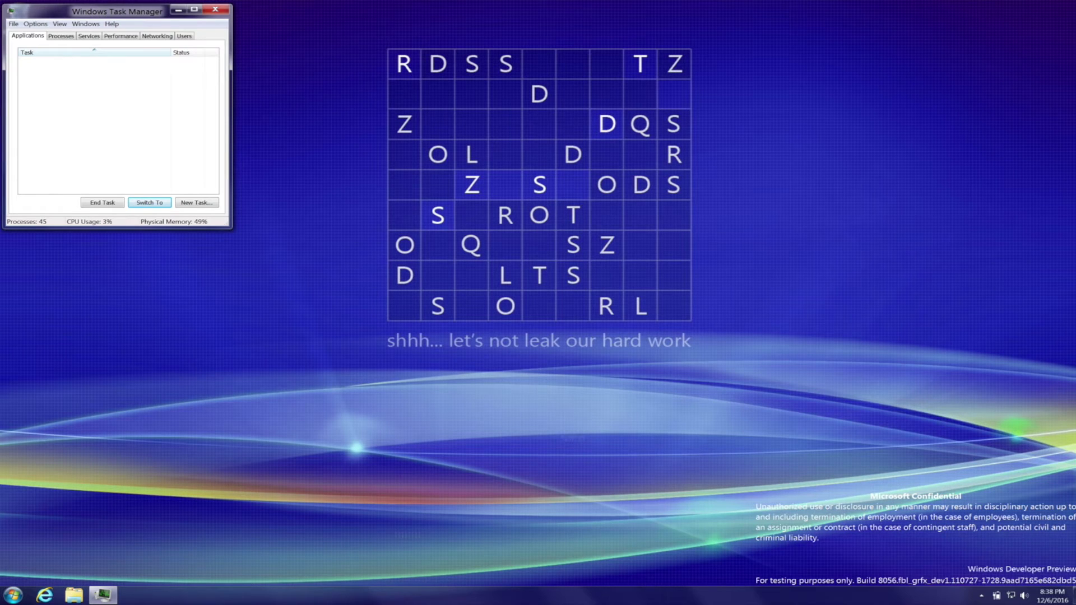
{"action": "left_click_drag", "start_coordinate": [147, 11], "coordinate": [495, 213]}
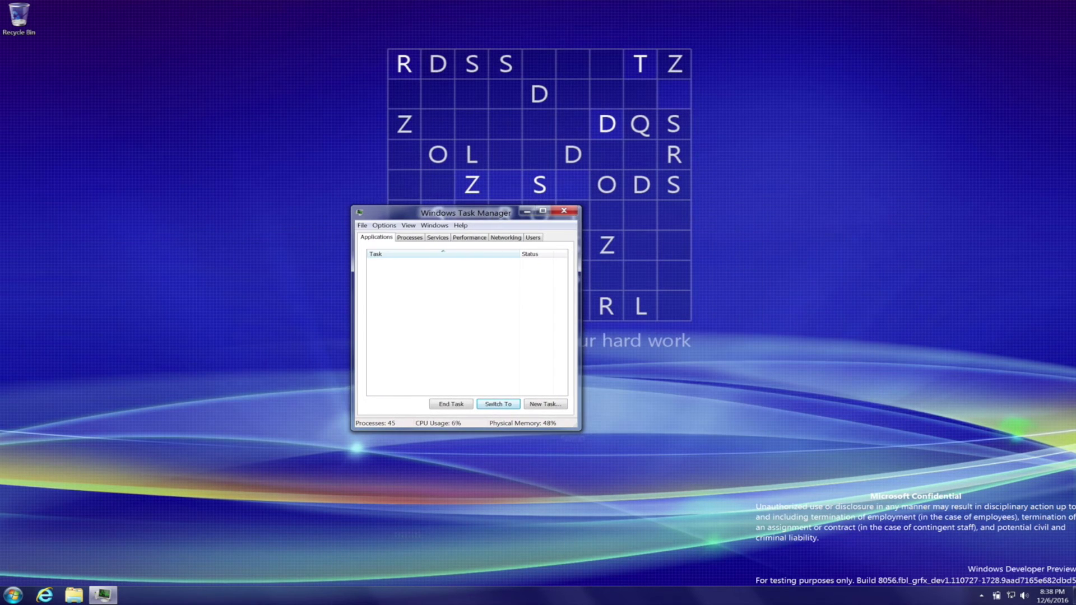
{"action": "left_click", "coordinate": [469, 237]}
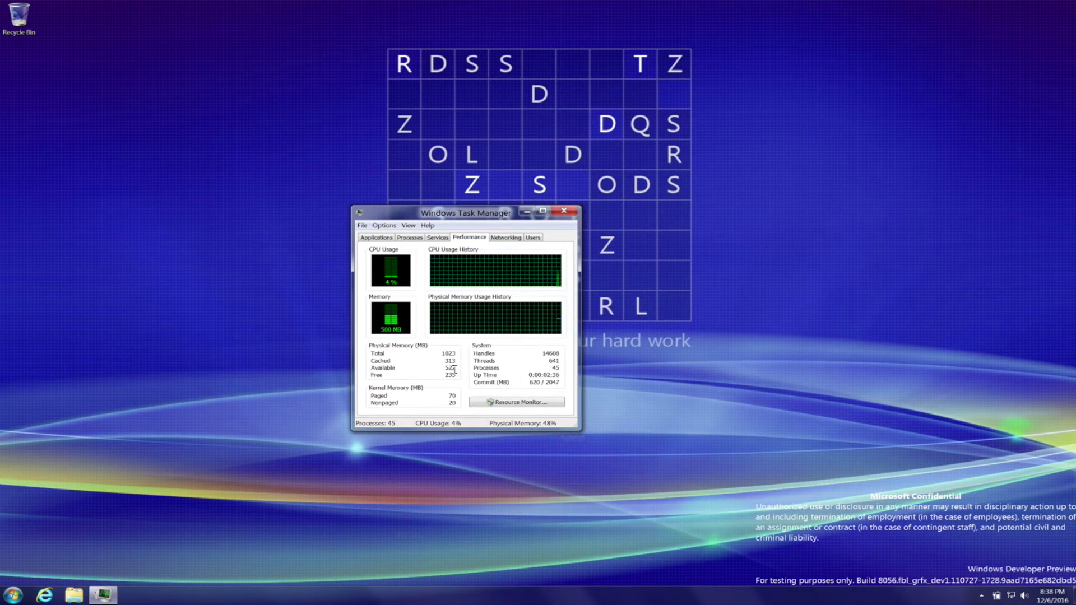
Step: Show processes from all users in Task Manager's process list, allowing the elevation request
{"action": "left_click", "coordinate": [409, 238]}
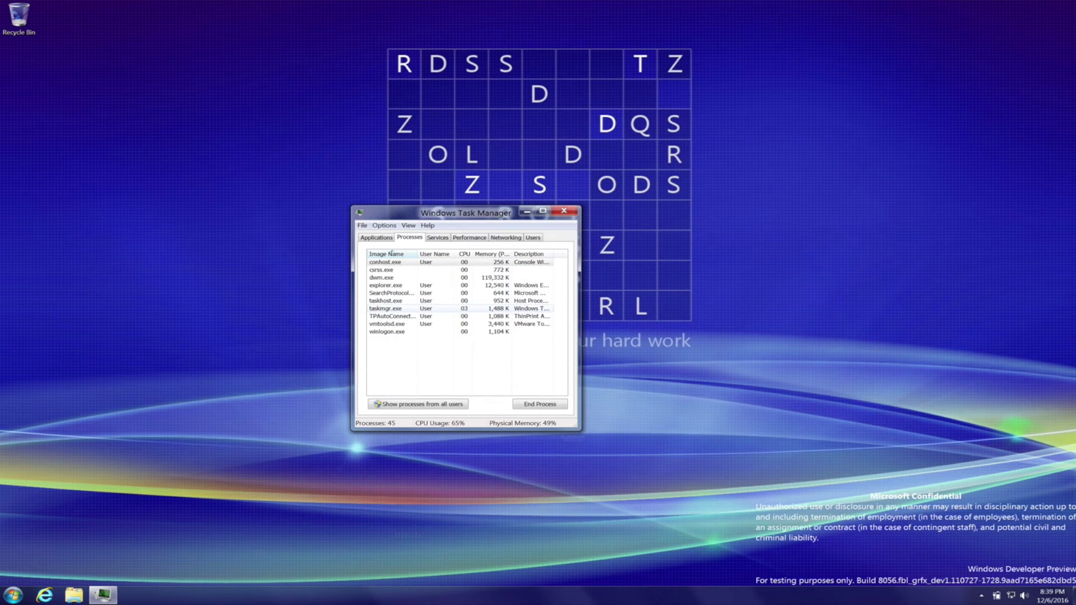
{"action": "left_click", "coordinate": [419, 404]}
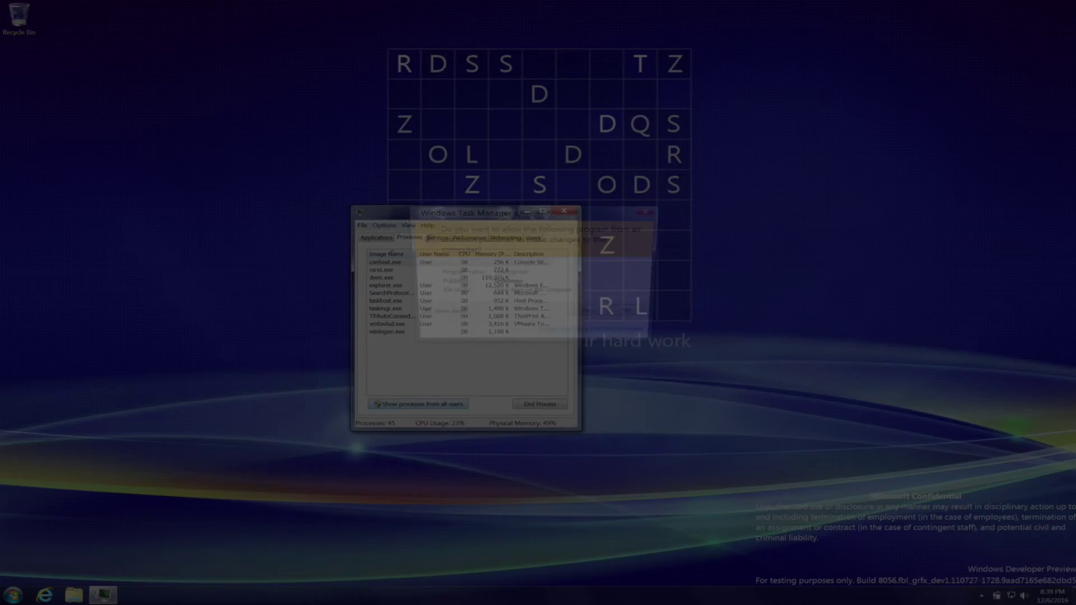
{"action": "key", "text": "alt+y"}
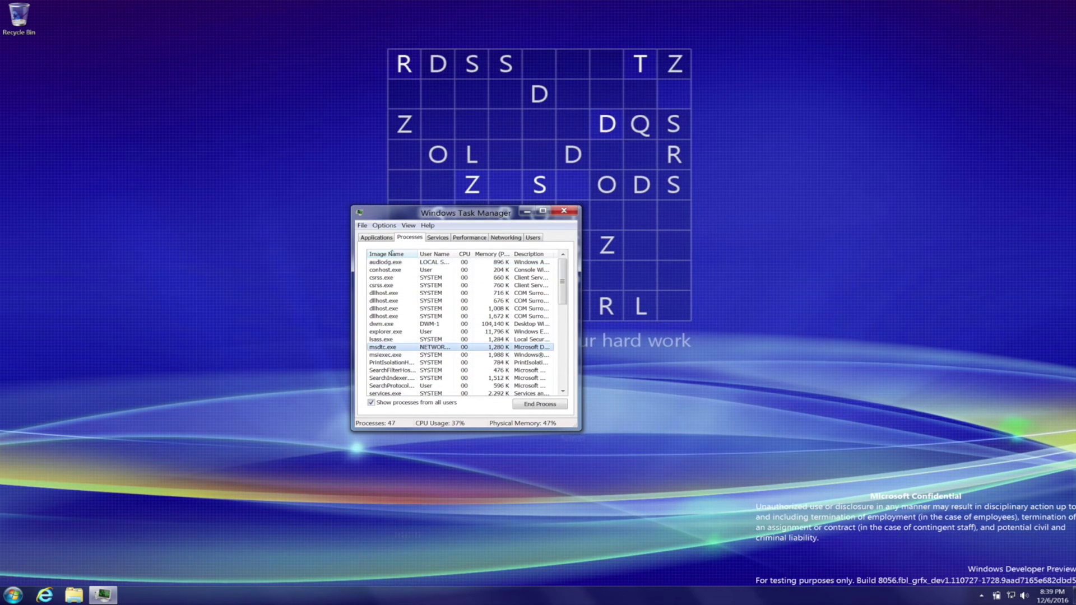
Step: End the csrss.exe system process from Task Manager
{"action": "left_click", "coordinate": [540, 404]}
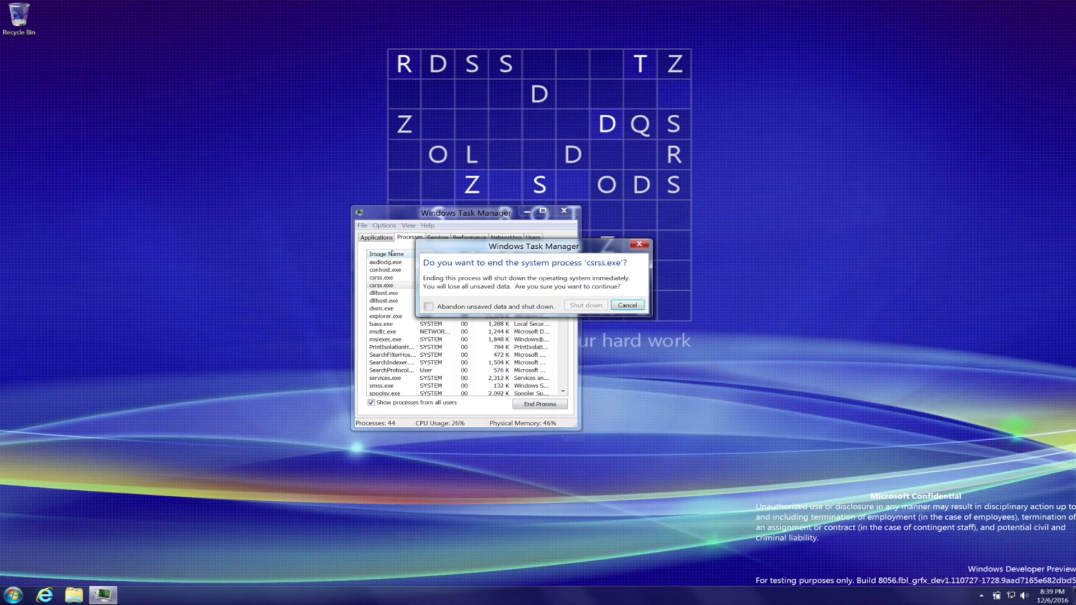